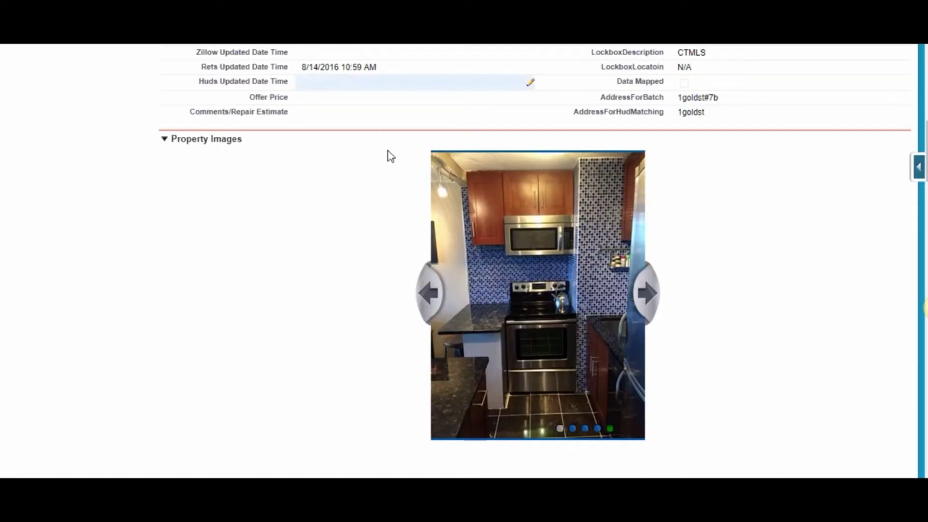
scroll(406, 227, "up", 3)
scroll(406, 227, "up", 3)
scroll(404, 226, "down", 1)
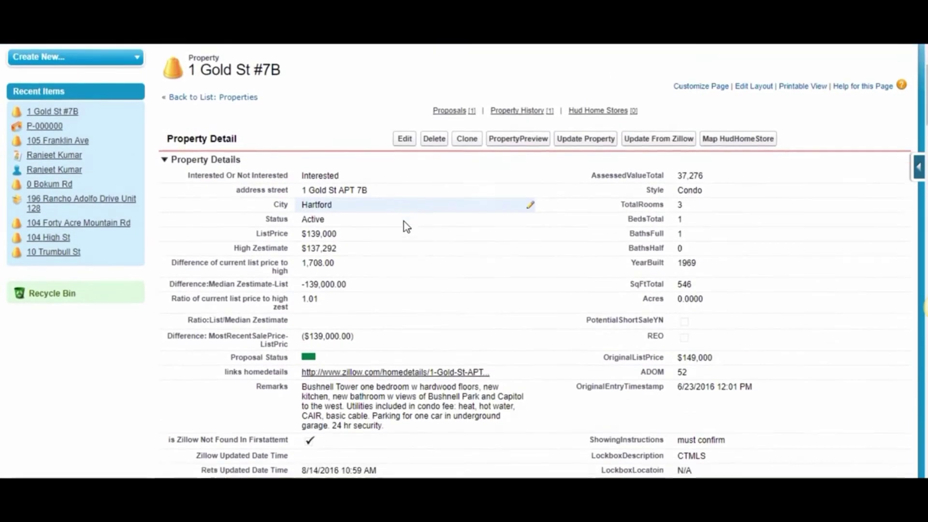
scroll(378, 209, "down", 8)
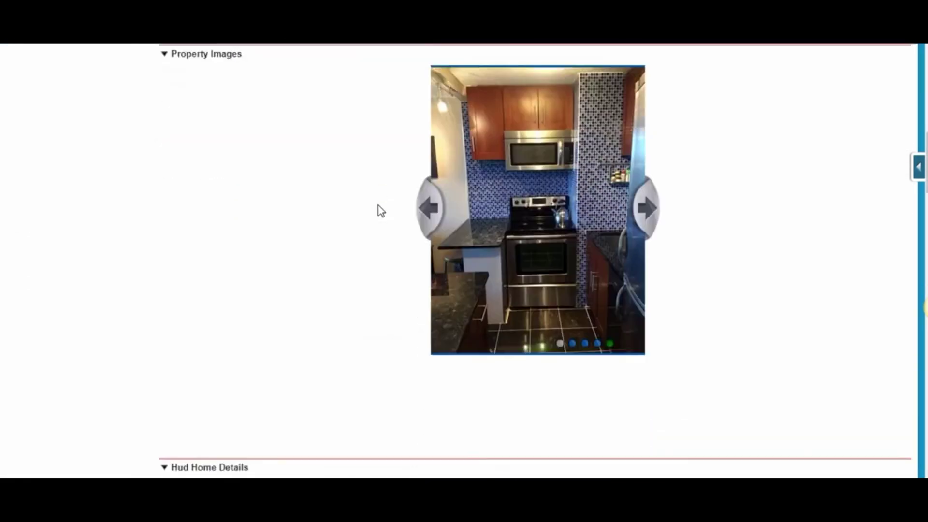
scroll(380, 210, "down", 4)
scroll(378, 205, "down", 2)
scroll(288, 234, "down", 2)
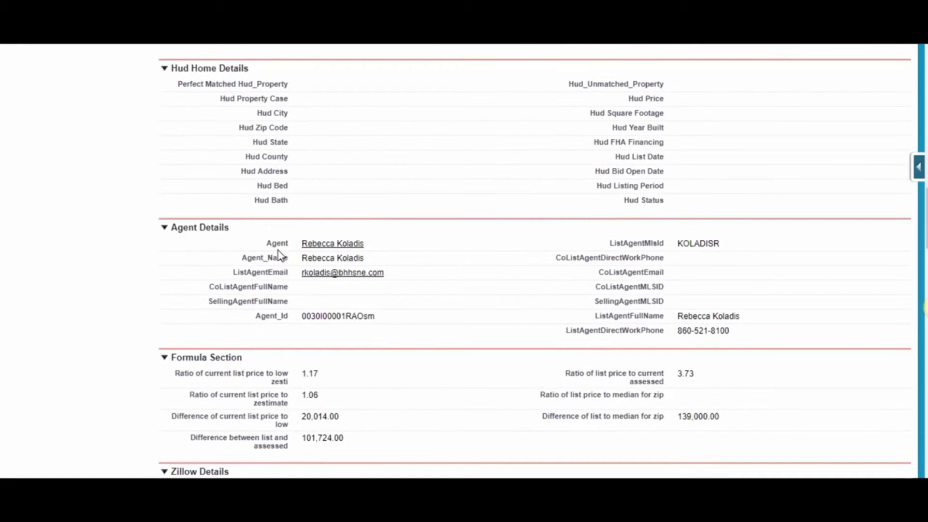
scroll(277, 250, "down", 3)
scroll(276, 299, "down", 1)
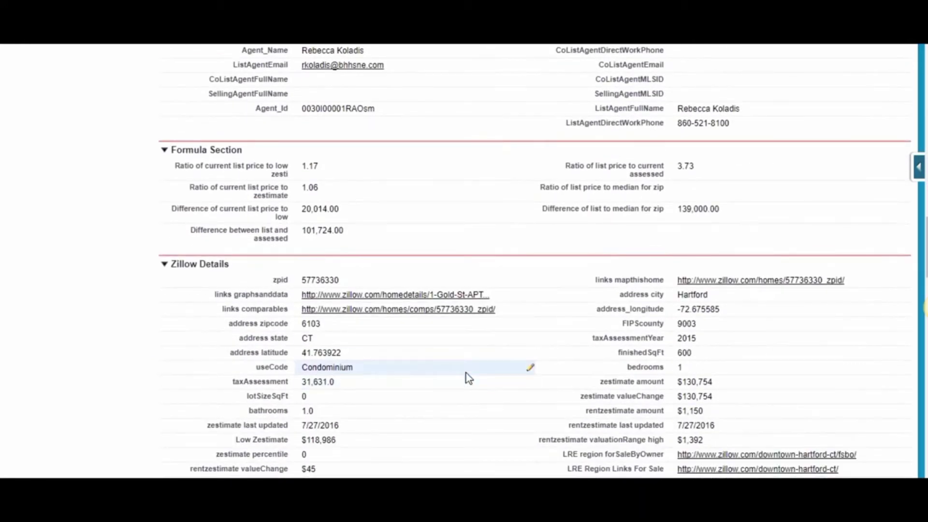
scroll(468, 378, "down", 1)
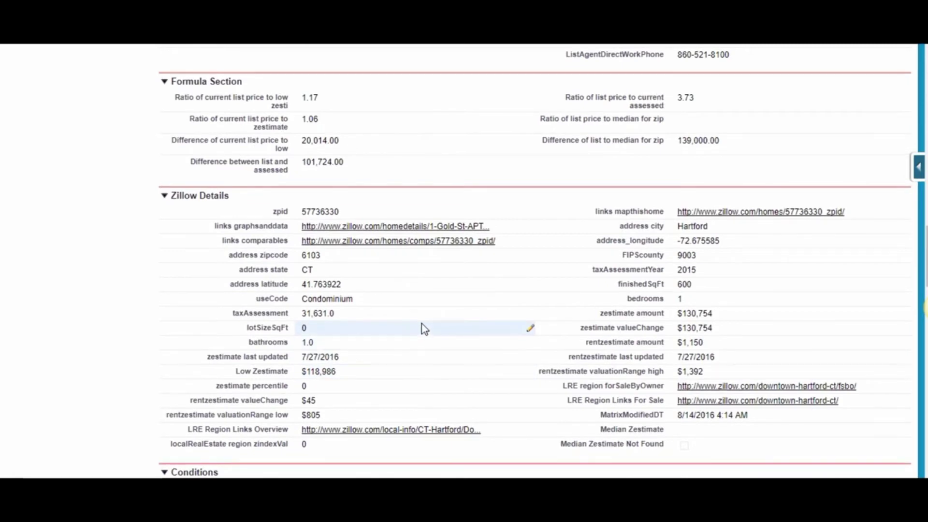
scroll(423, 328, "up", 1)
scroll(421, 323, "up", 4)
scroll(421, 323, "up", 4)
scroll(421, 323, "up", 3)
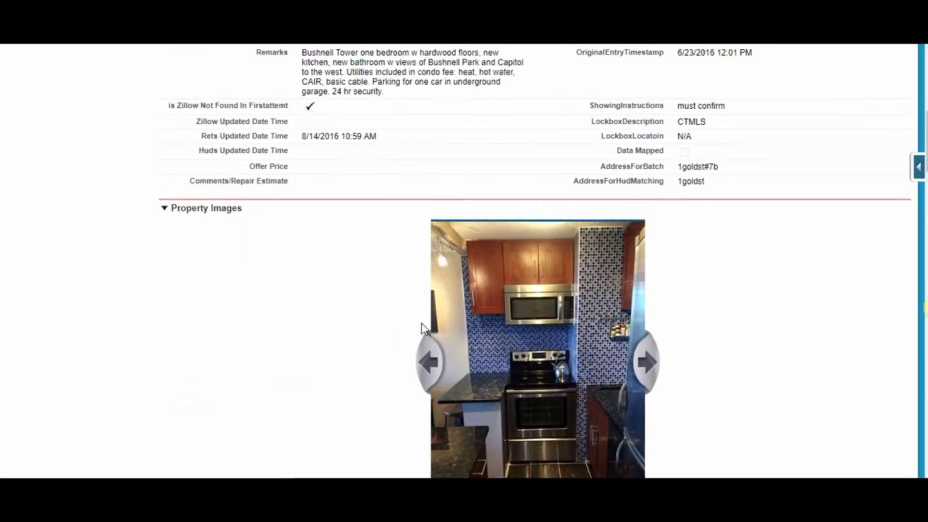
scroll(456, 326, "down", 1)
scroll(456, 326, "down", 1)
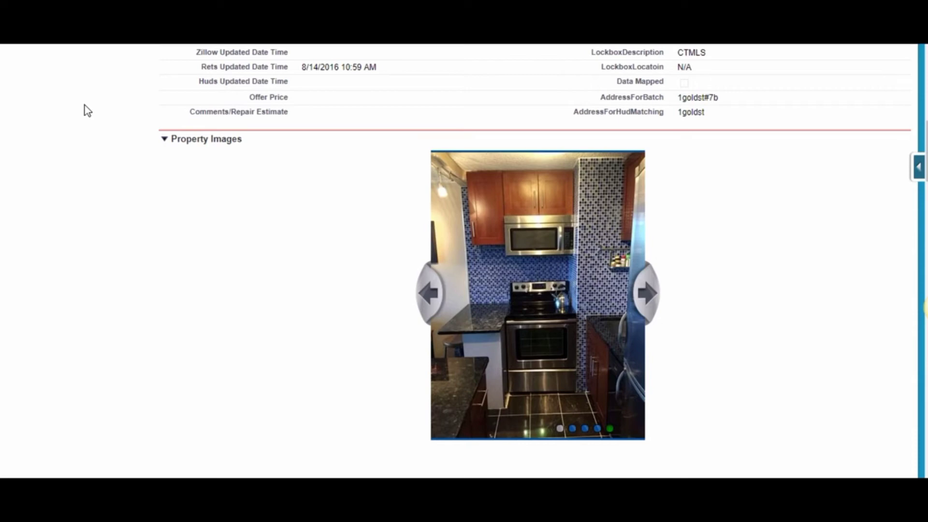
scroll(221, 190, "up", 3)
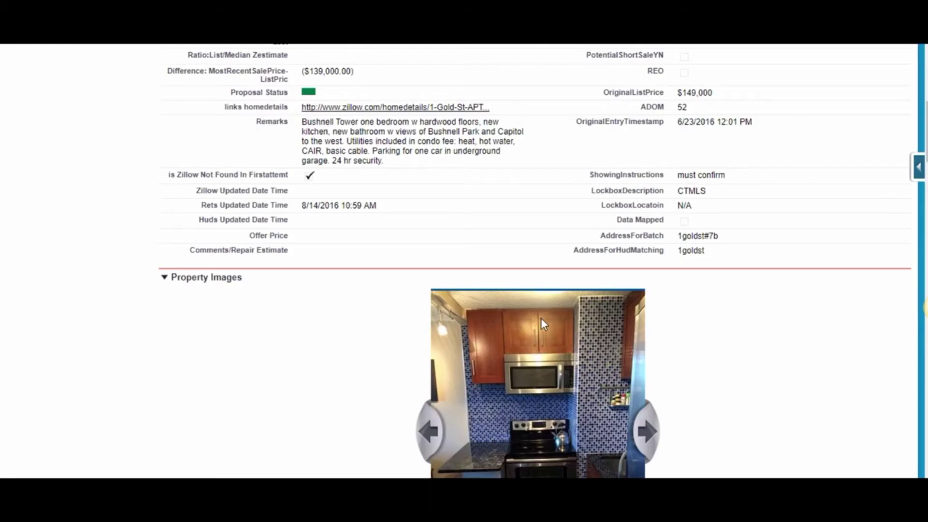
scroll(541, 318, "up", 5)
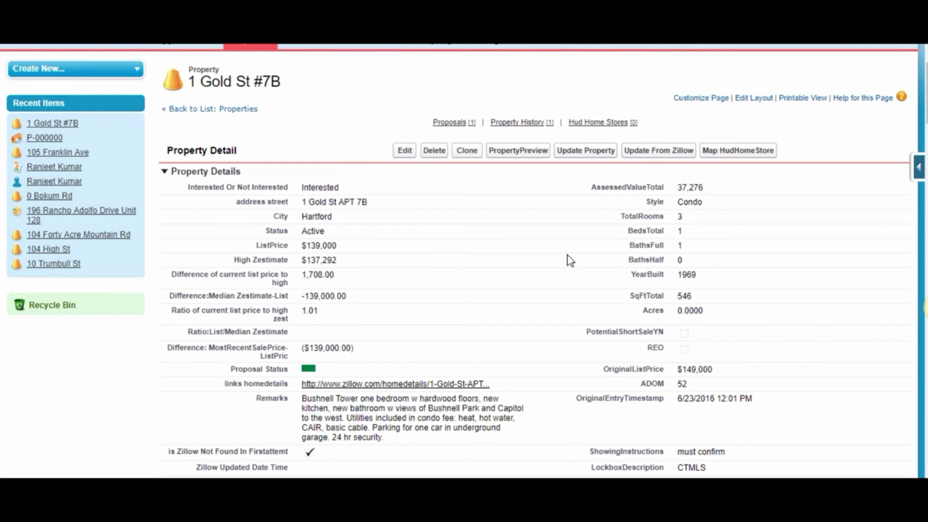
scroll(540, 280, "up", 3)
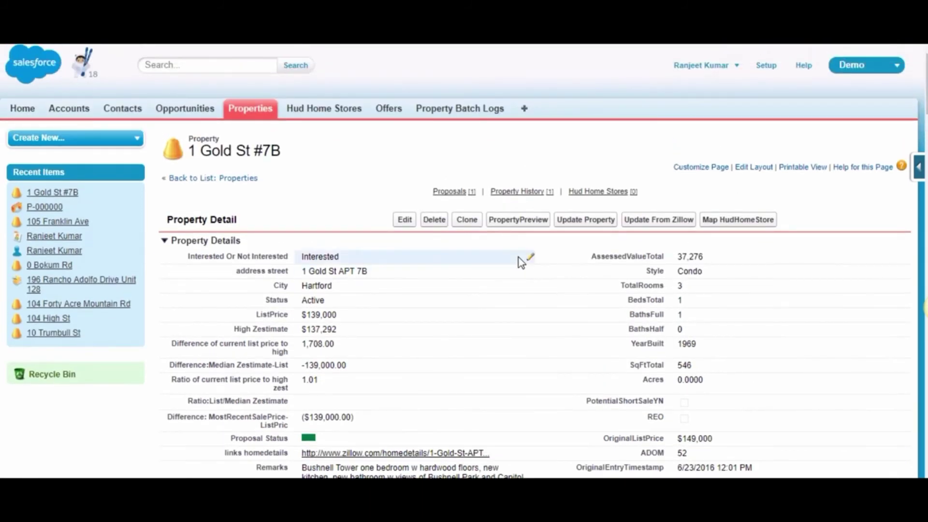
Step: Open the Offers tab in a new browser tab from its right-click menu
right_click(395, 110)
left_click(409, 116)
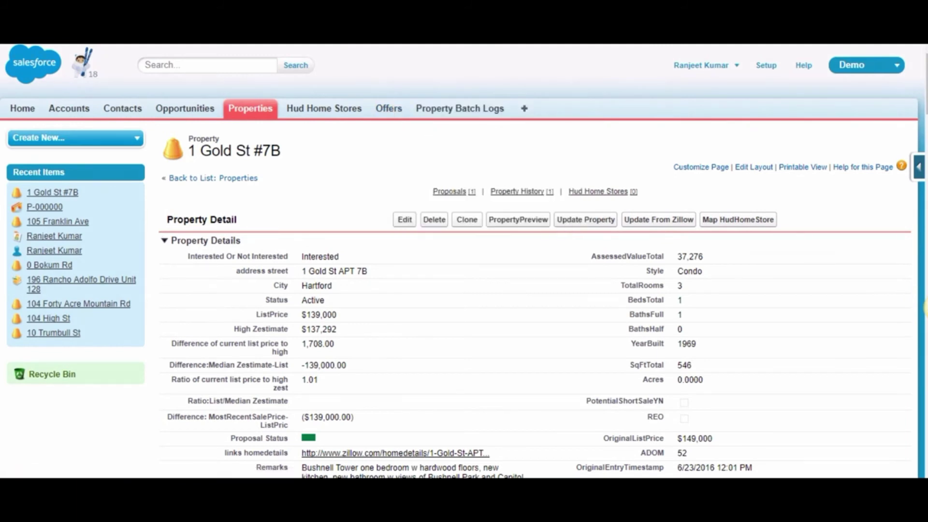